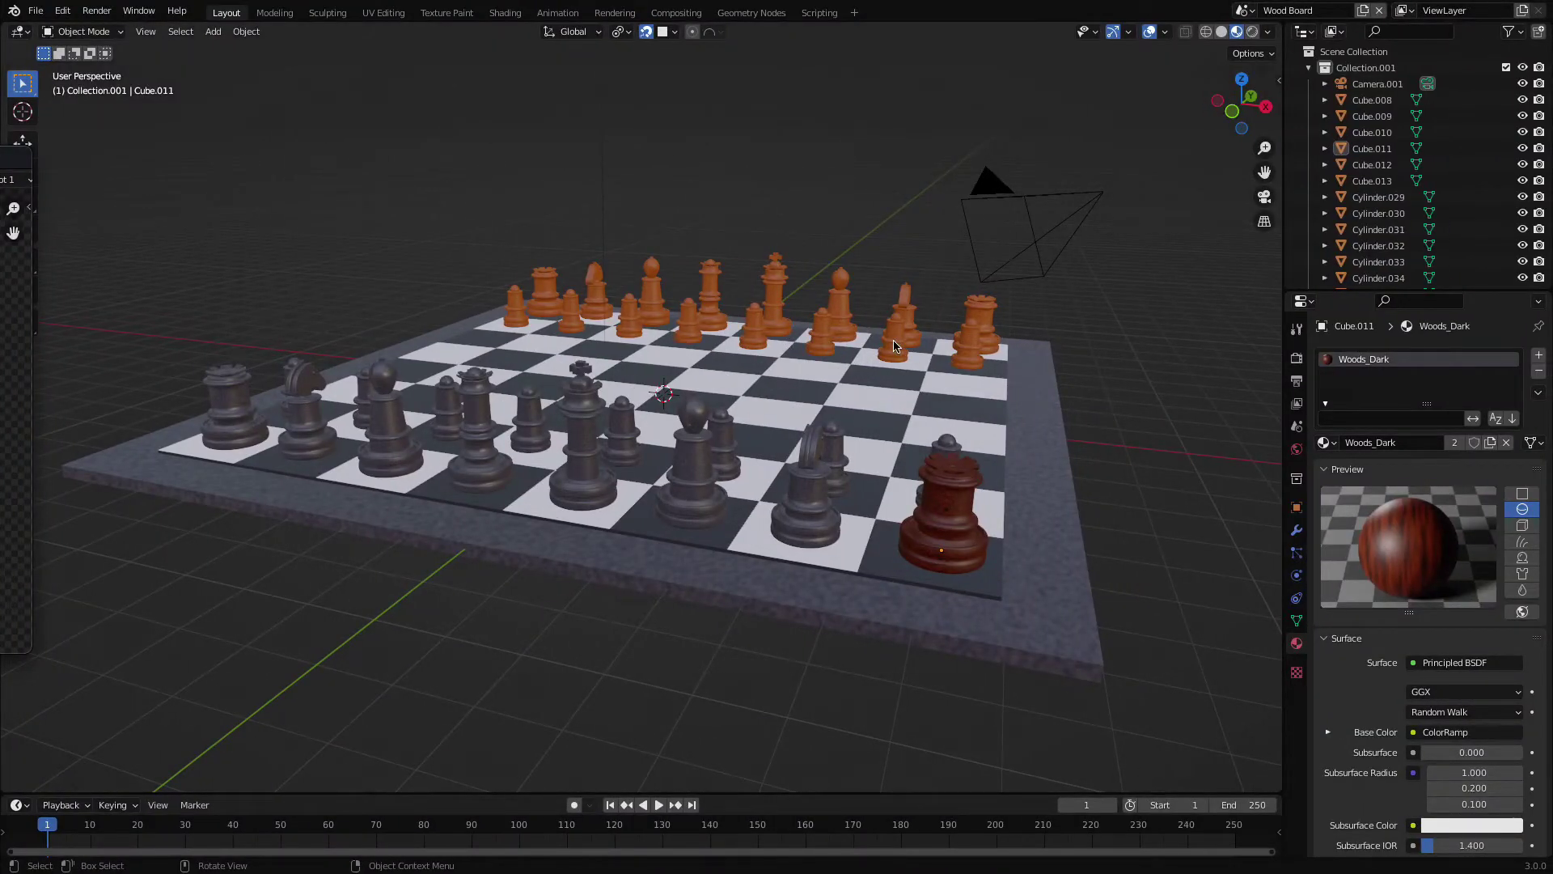
# Orbit to the front and select the wooden rook, a dark knight, another dark piece and the king.
pyautogui.moveTo(874, 370)
pyautogui.mouseDown(button='middle')
pyautogui.moveTo(854, 451)
pyautogui.moveTo(918, 444)
pyautogui.mouseUp(button='middle')
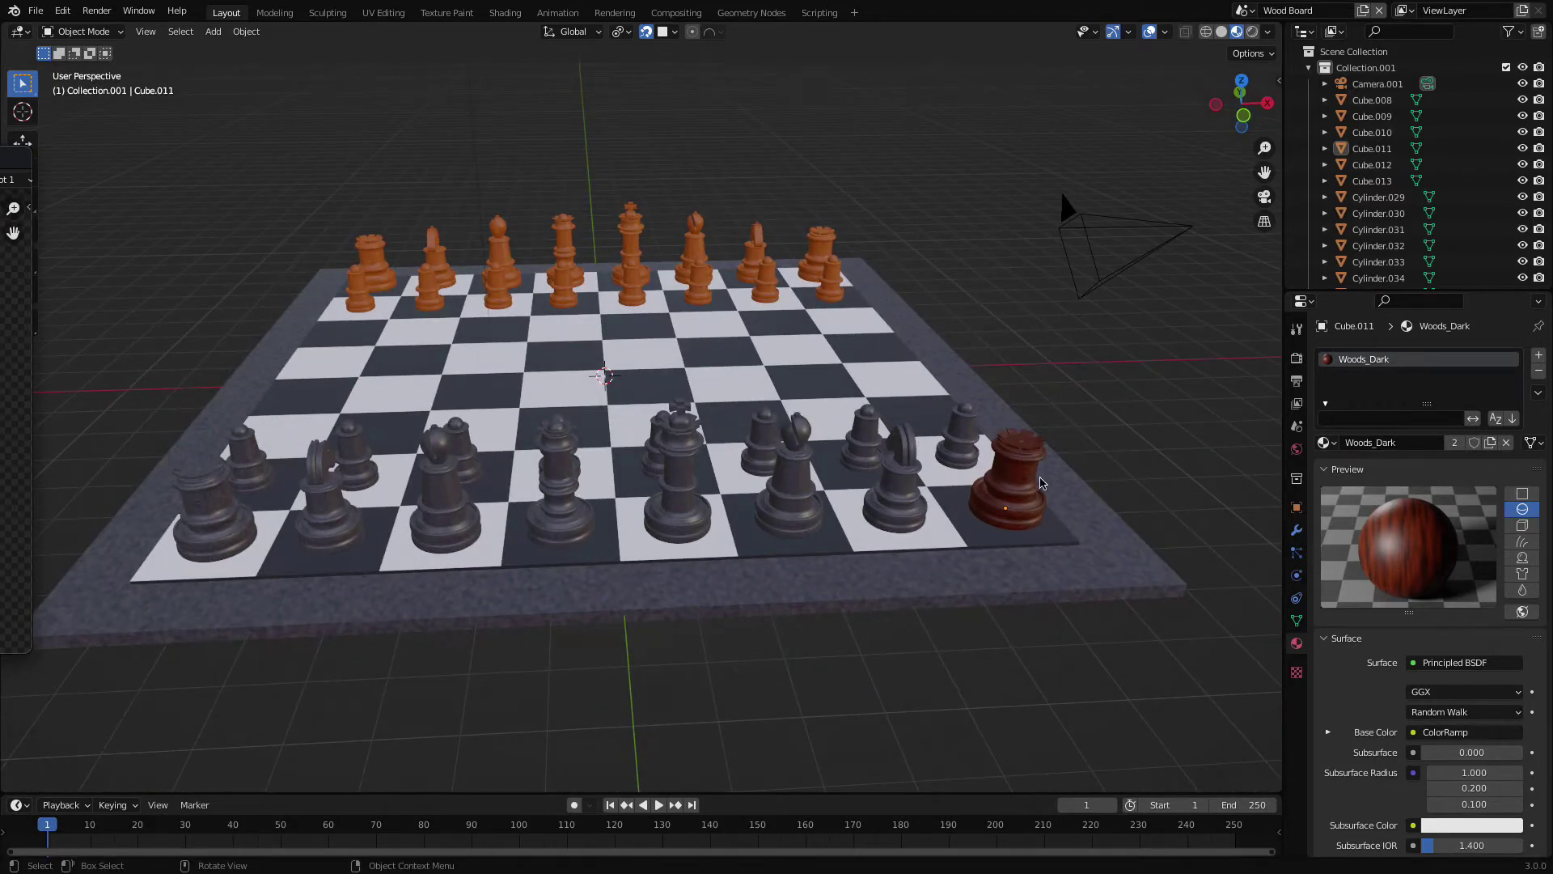
pyautogui.click(1028, 485)
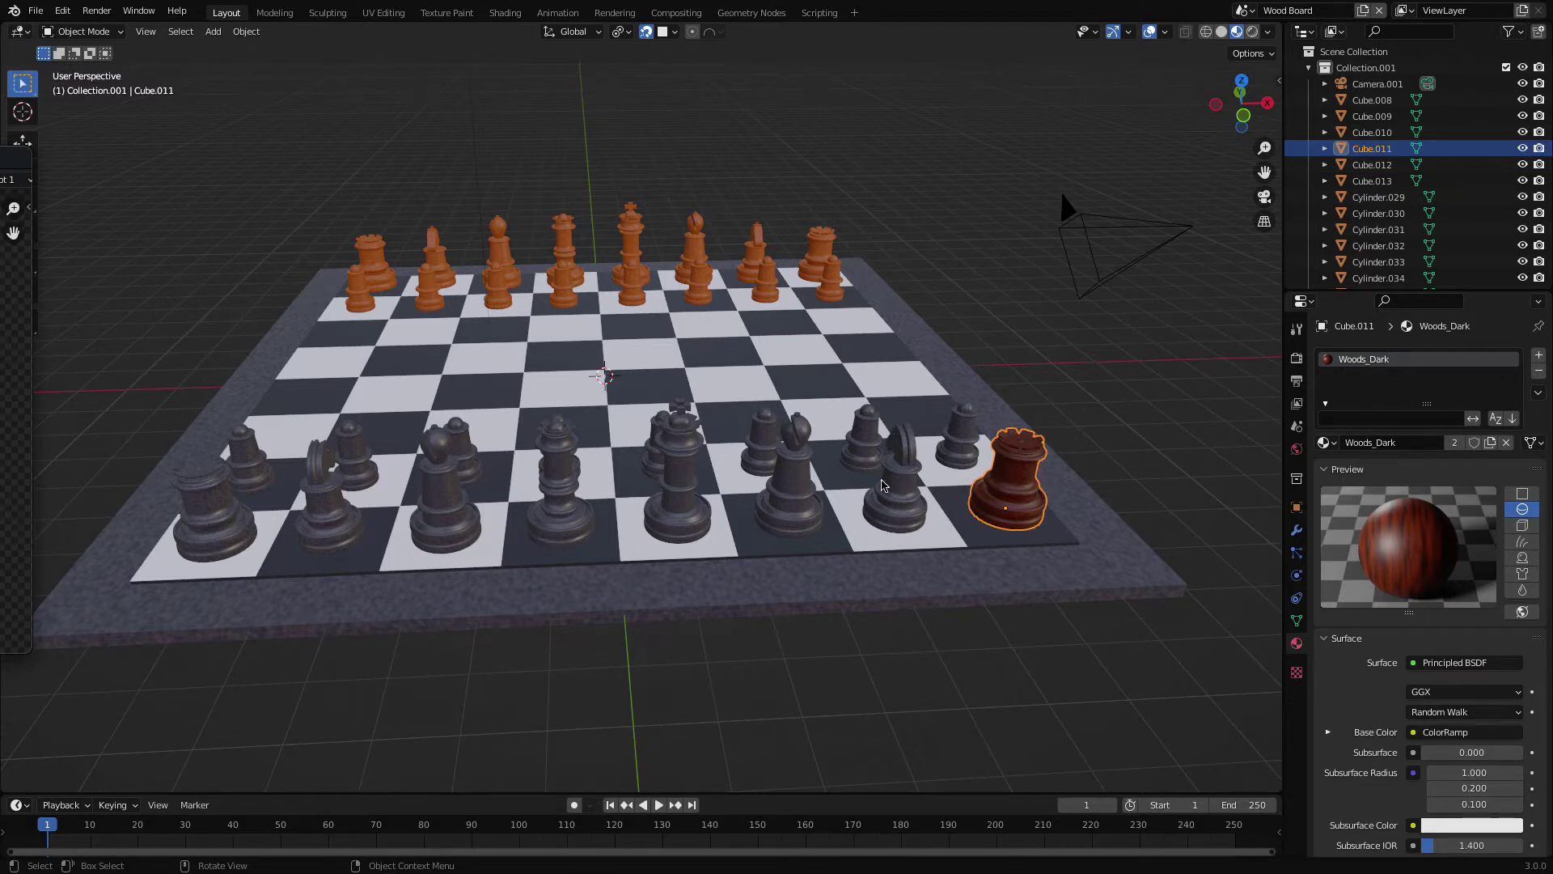
pyautogui.click(903, 475)
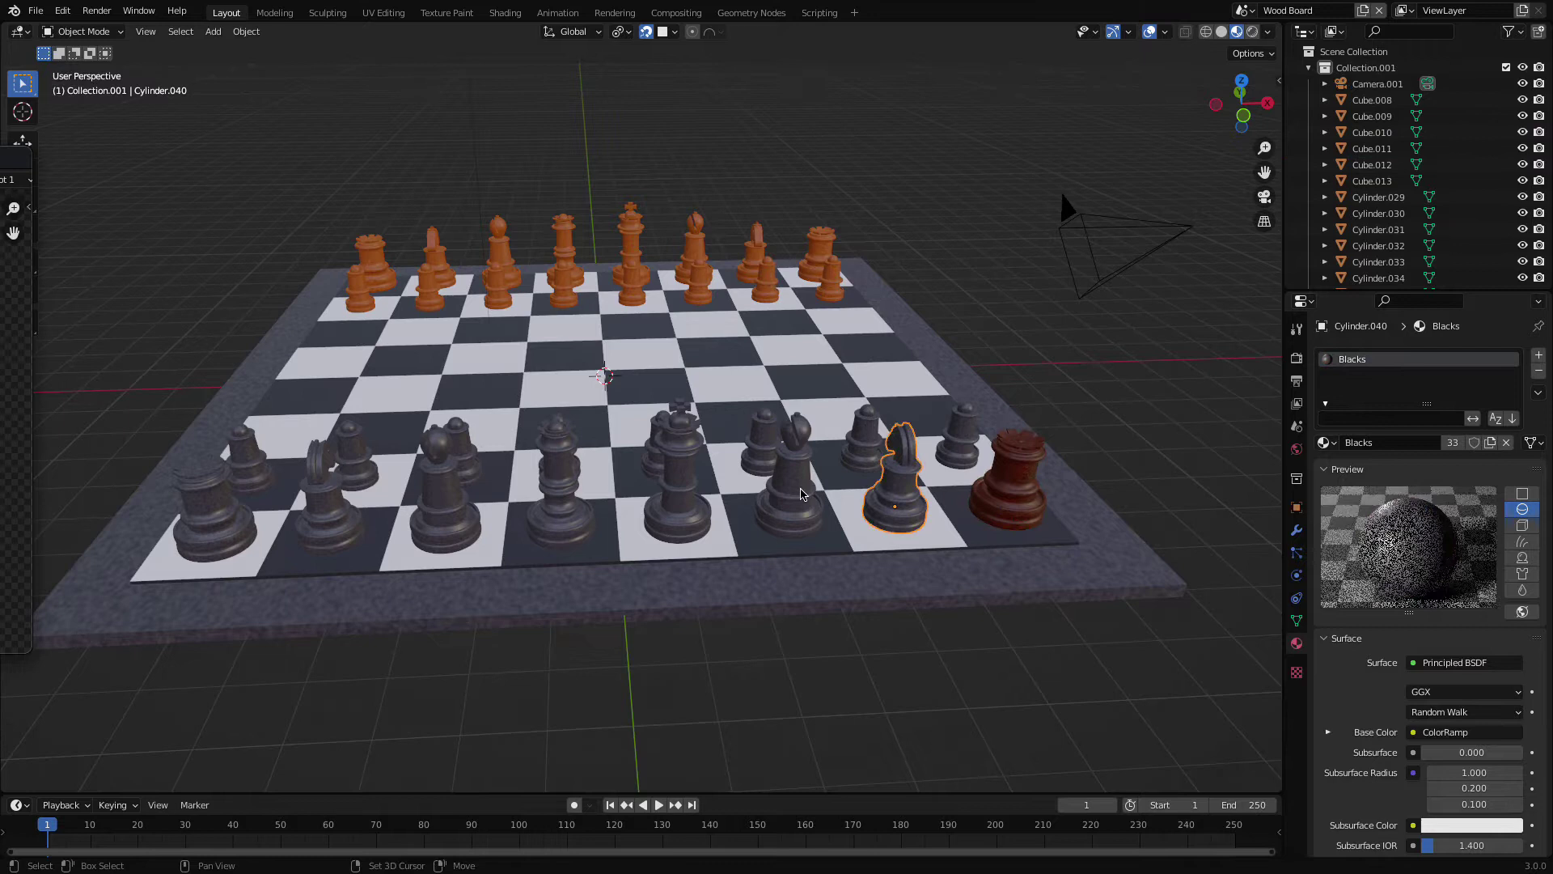
pyautogui.keyDown('shift'); pyautogui.click(791, 479); pyautogui.keyUp('shift')
pyautogui.keyDown('shift'); pyautogui.click(680, 479); pyautogui.keyUp('shift')
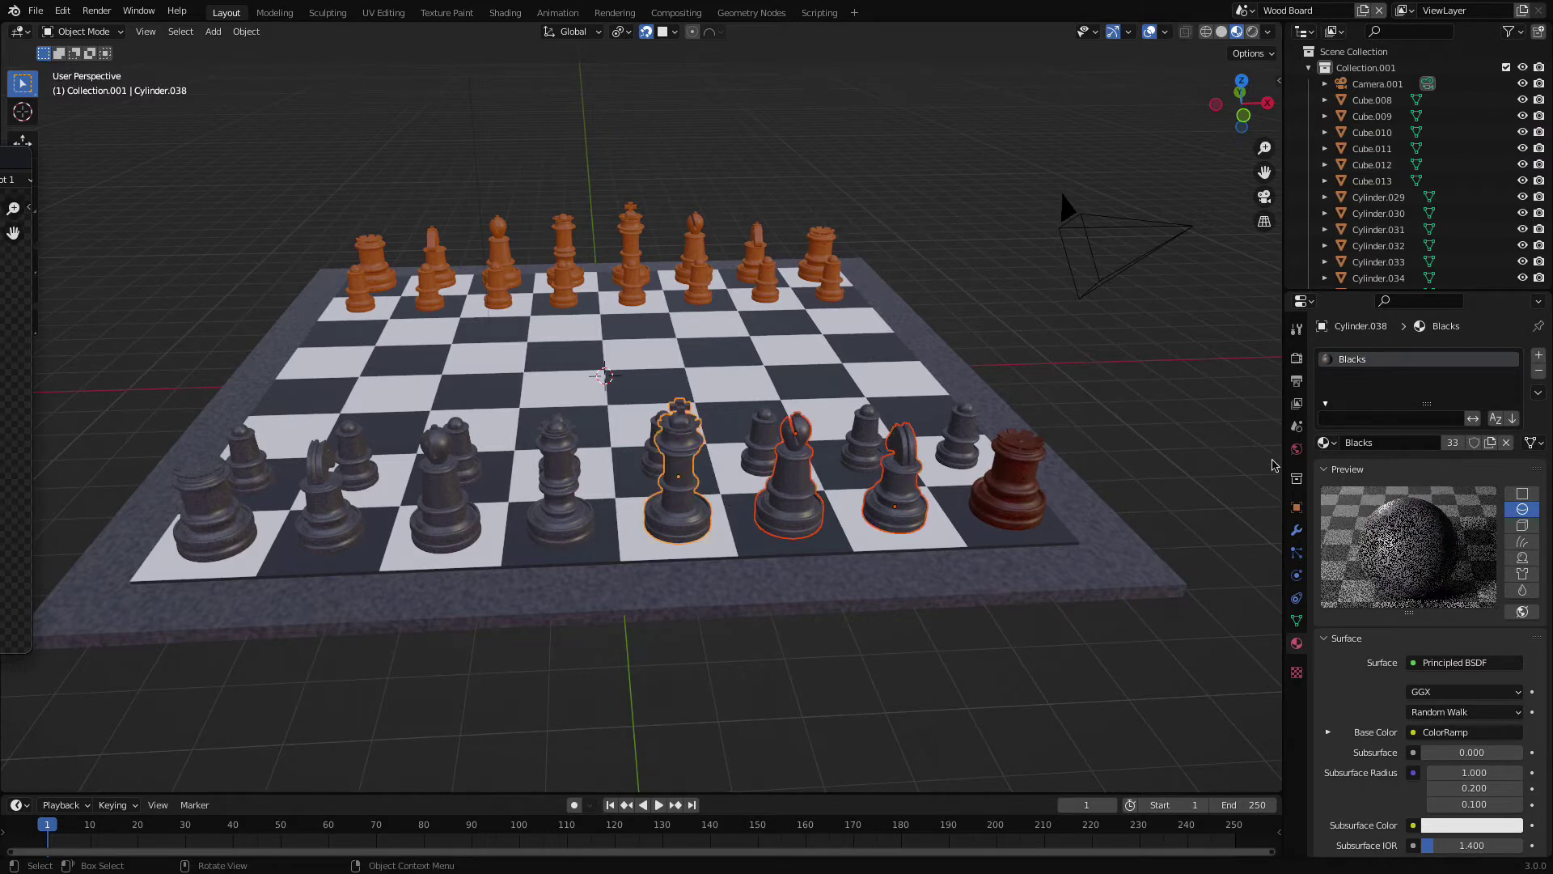
# Give the dark king the Woods_Dark material, then undo that change.
pyautogui.click(1327, 443)
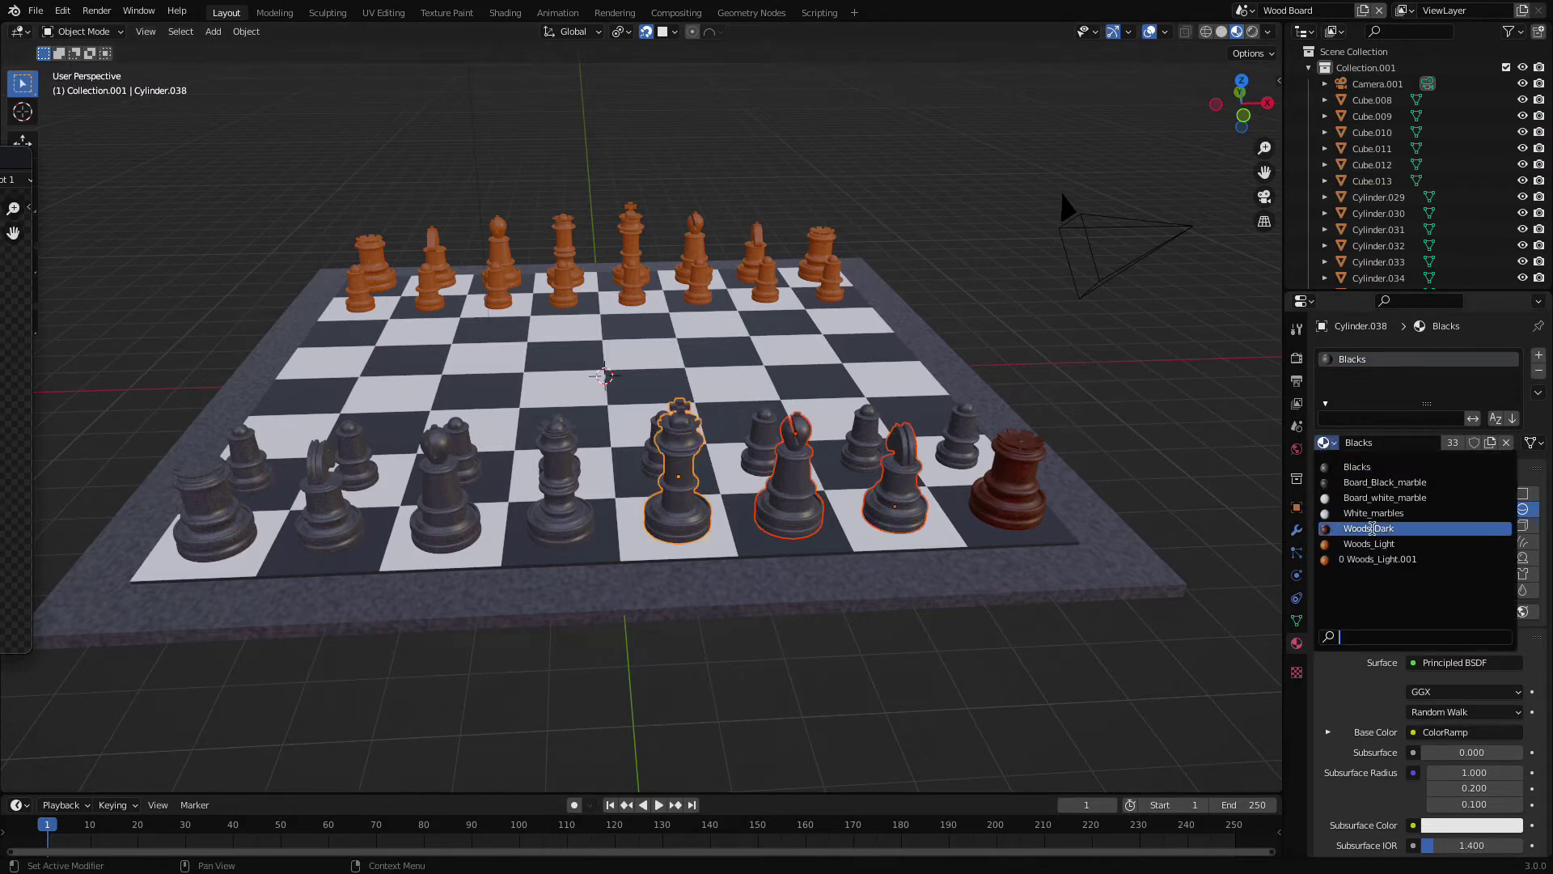
pyautogui.click(1375, 531)
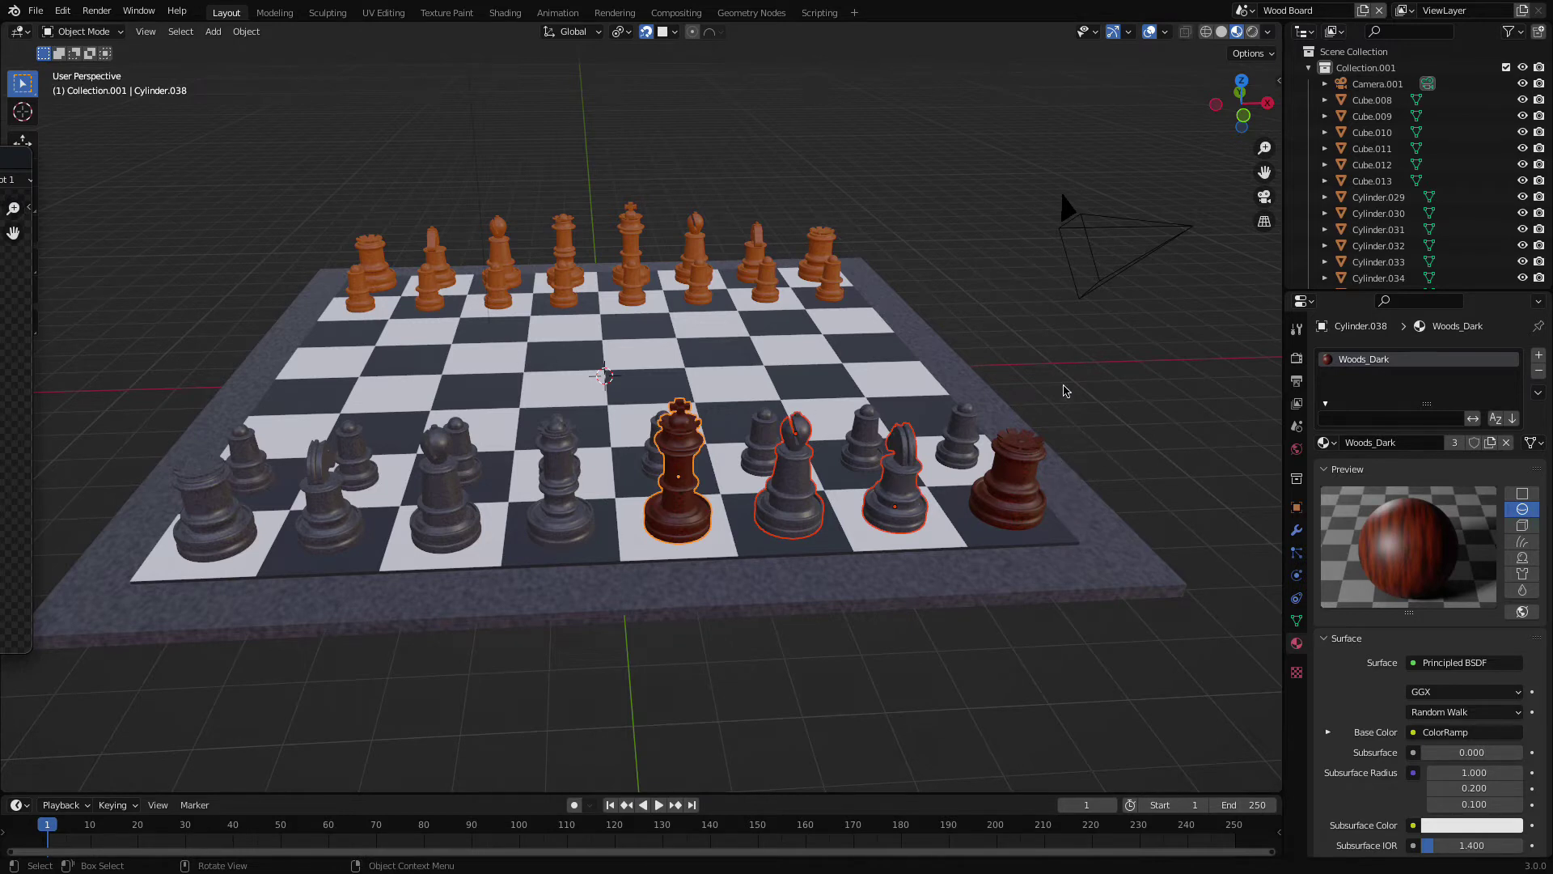
pyautogui.click(1068, 391)
pyautogui.hotkey('ctrl', 'z')
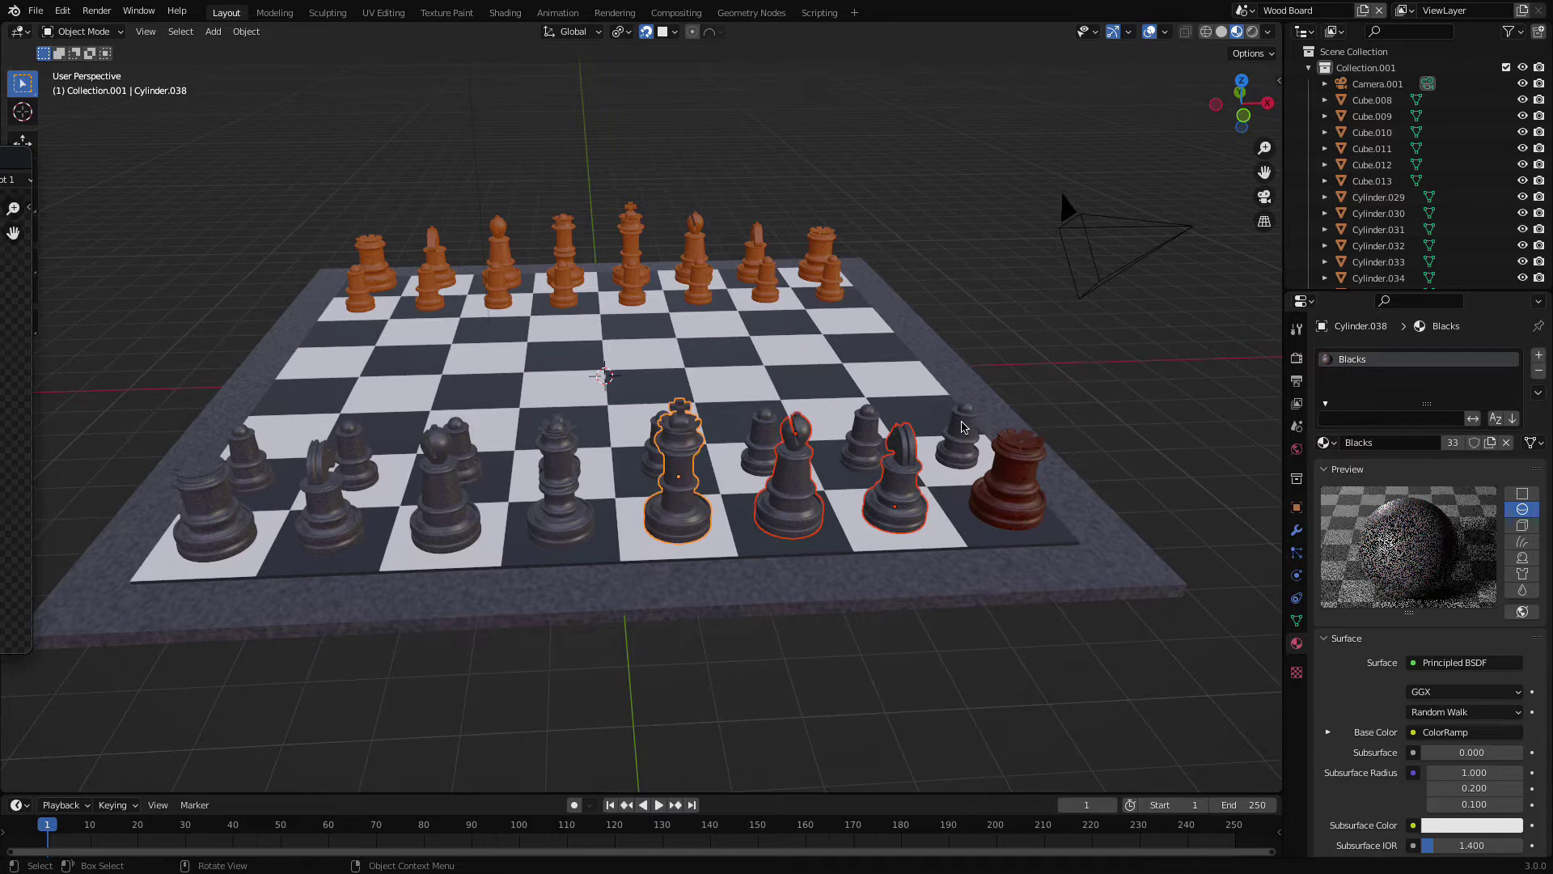
# Reselect the wooden rook plus the left-side dark pawns, rook, knight, bishop and queen.
pyautogui.click(1014, 481)
pyautogui.scroll(3, 1030, 466)
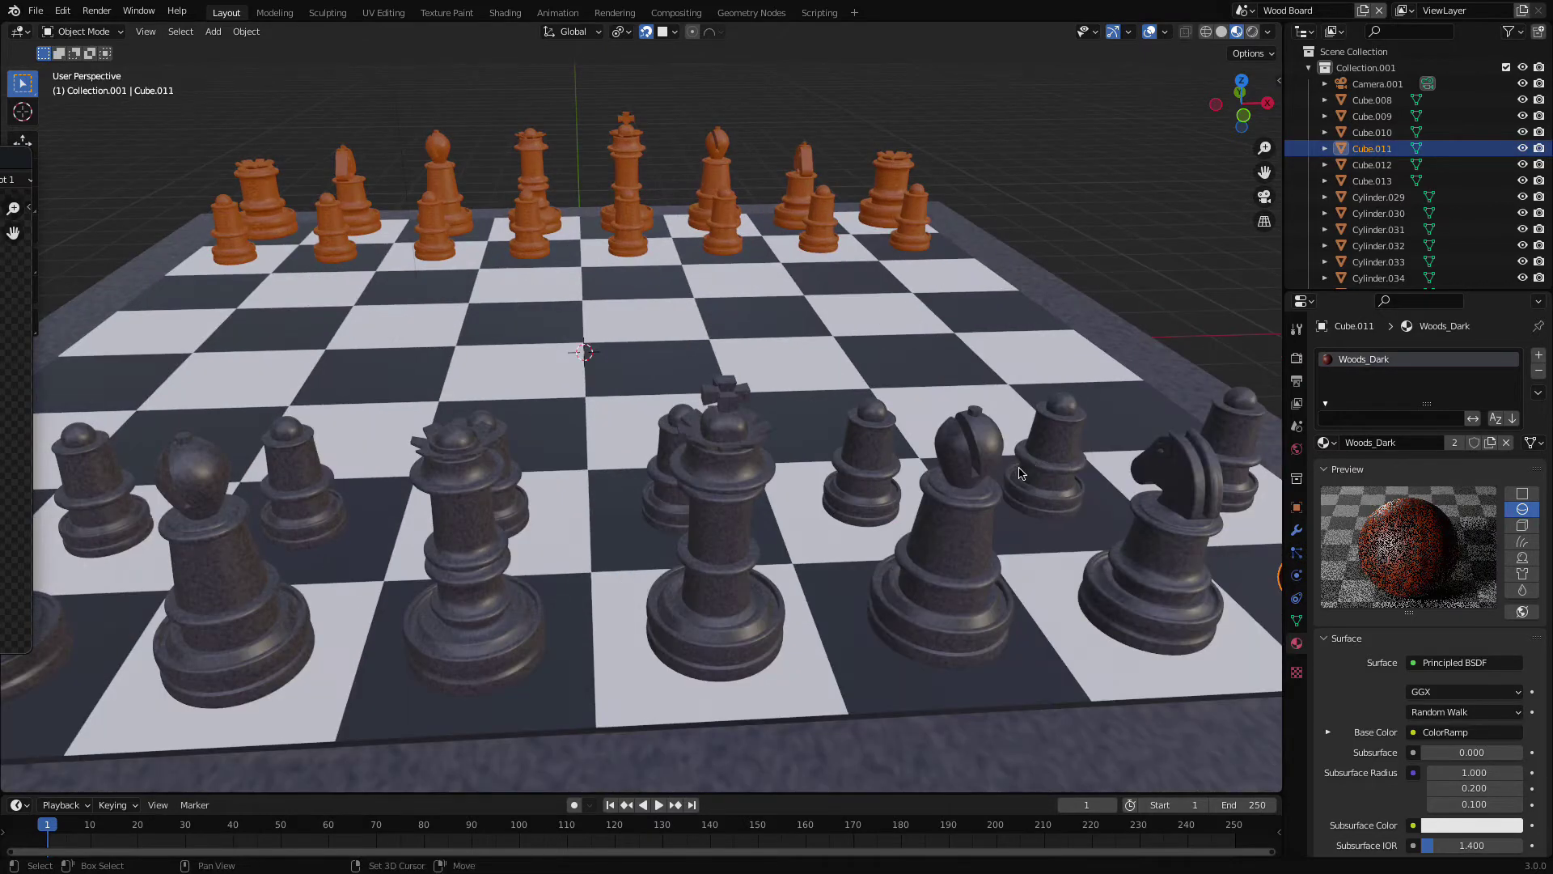
pyautogui.scroll(-2, 1030, 468)
pyautogui.scroll(-2, 1028, 466)
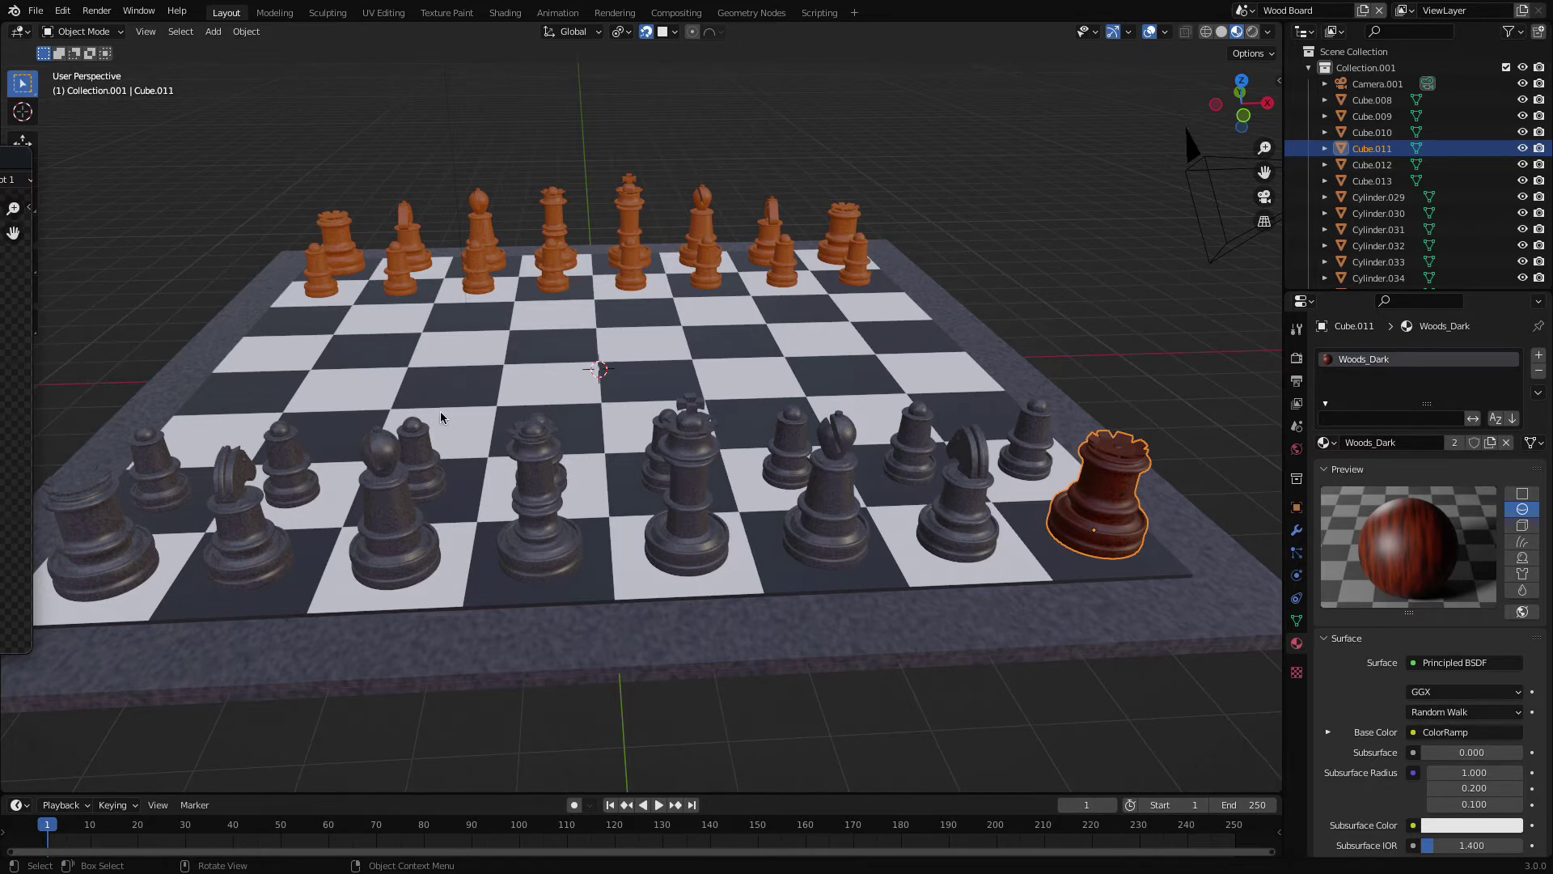
pyautogui.click(146, 457)
pyautogui.keyDown('shift'); pyautogui.click(134, 529); pyautogui.keyUp('shift')
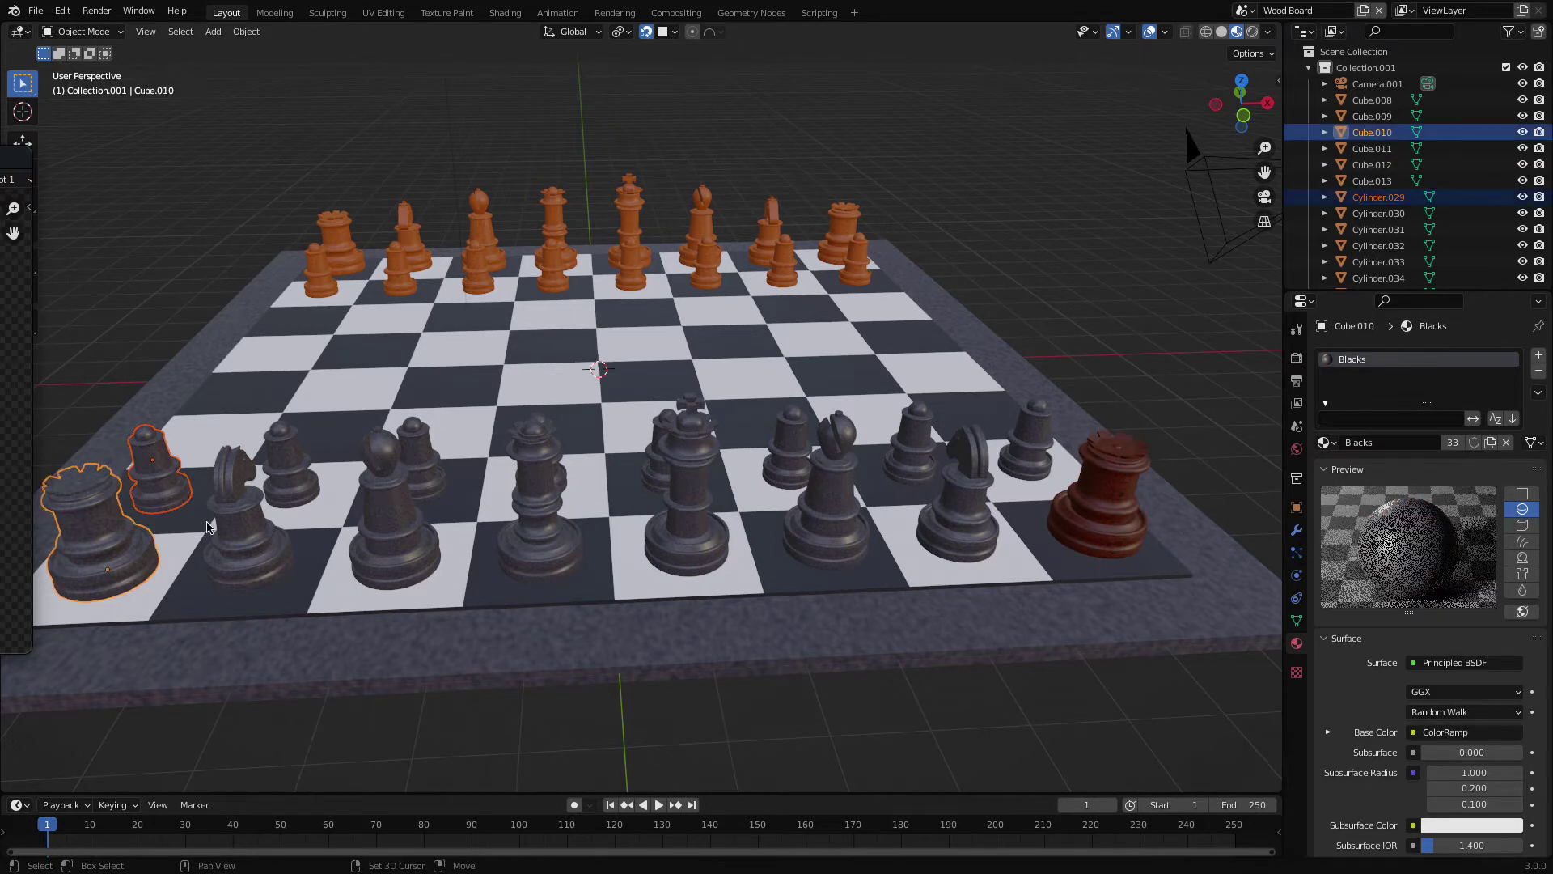
pyautogui.keyDown('shift'); pyautogui.click(214, 528); pyautogui.keyUp('shift')
pyautogui.keyDown('shift'); pyautogui.click(283, 457); pyautogui.keyUp('shift')
pyautogui.keyDown('shift'); pyautogui.click(378, 544); pyautogui.keyUp('shift')
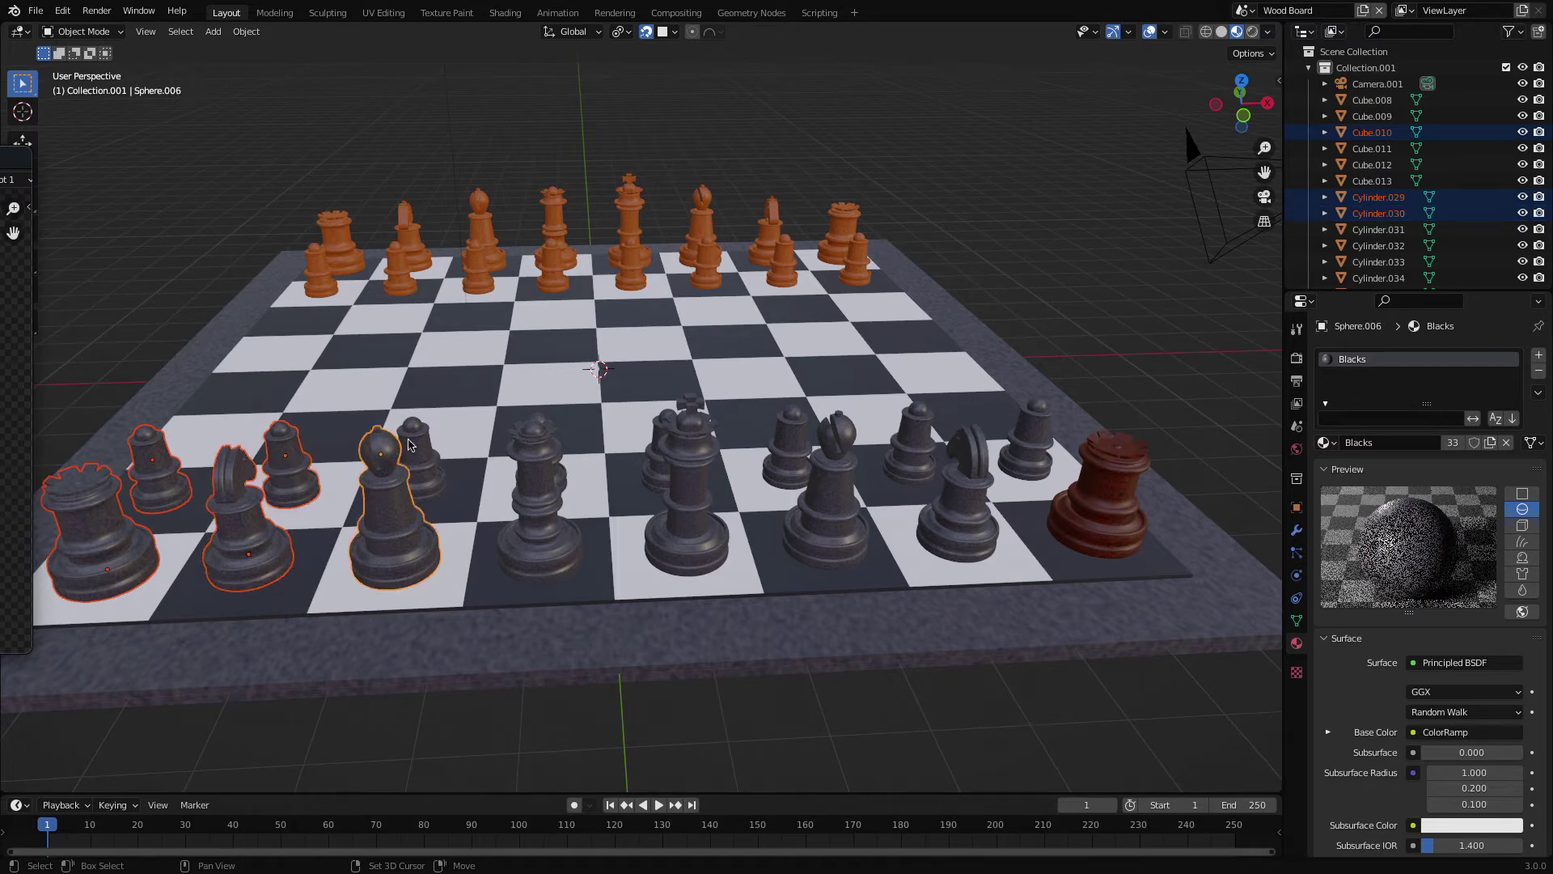
pyautogui.keyDown('shift'); pyautogui.click(410, 444); pyautogui.keyUp('shift')
pyautogui.keyDown('shift'); pyautogui.click(541, 427); pyautogui.keyUp('shift')
# Add the remaining dark pawns, king, second bishop and second knight to the selection.
pyautogui.moveTo(541, 425); pyautogui.dragTo(542, 425, button='middle')
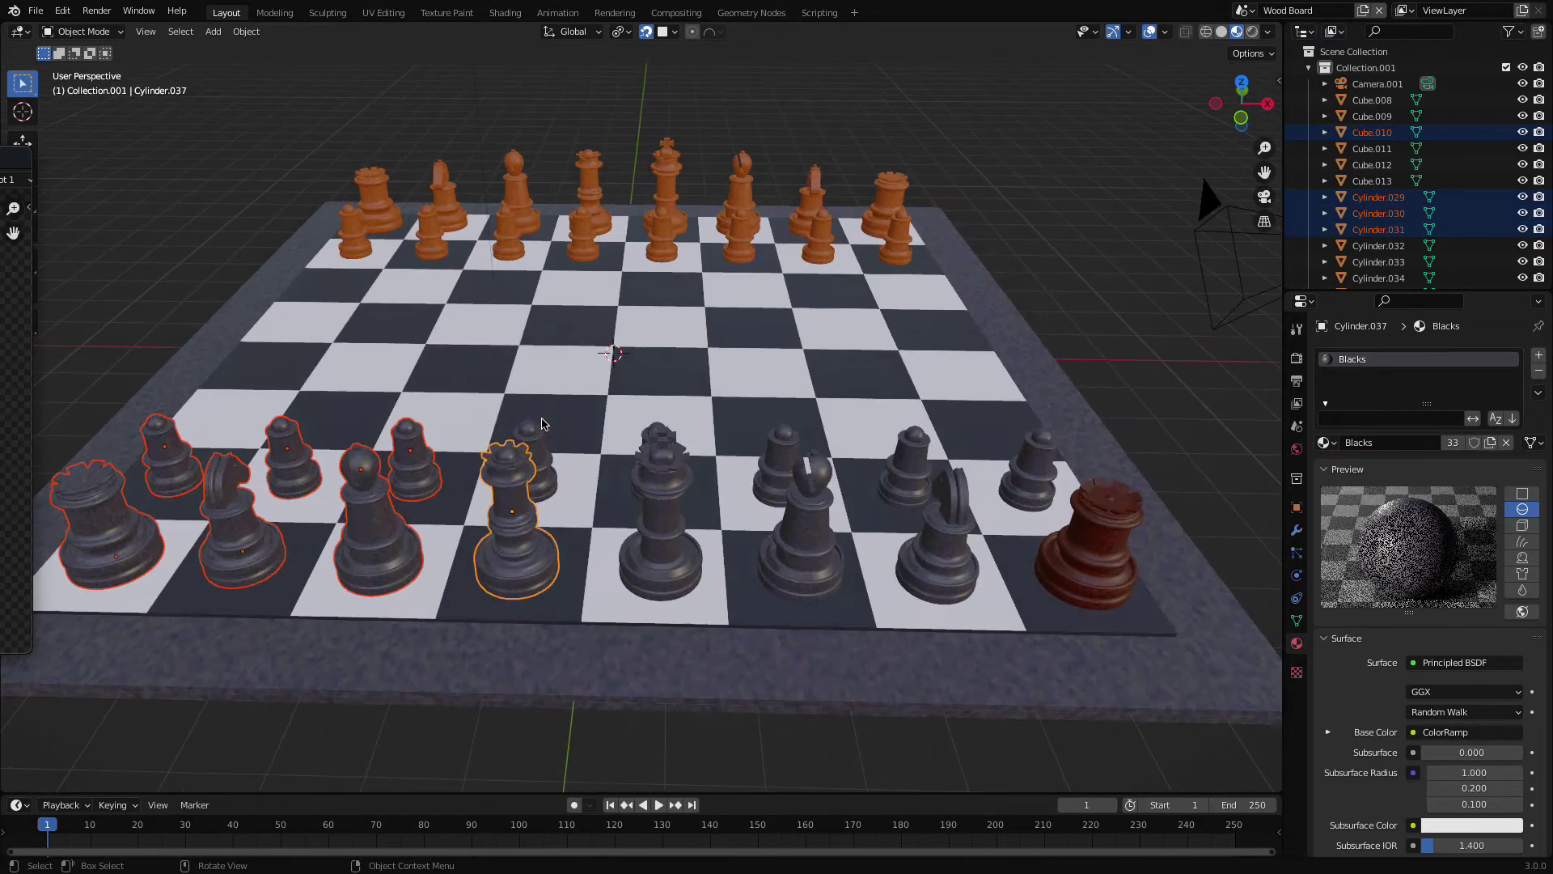
pyautogui.keyDown('shift'); pyautogui.click(541, 424); pyautogui.keyUp('shift')
pyautogui.keyDown('shift'); pyautogui.click(670, 530); pyautogui.keyUp('shift')
pyautogui.moveTo(651, 427); pyautogui.dragTo(680, 449, button='middle')
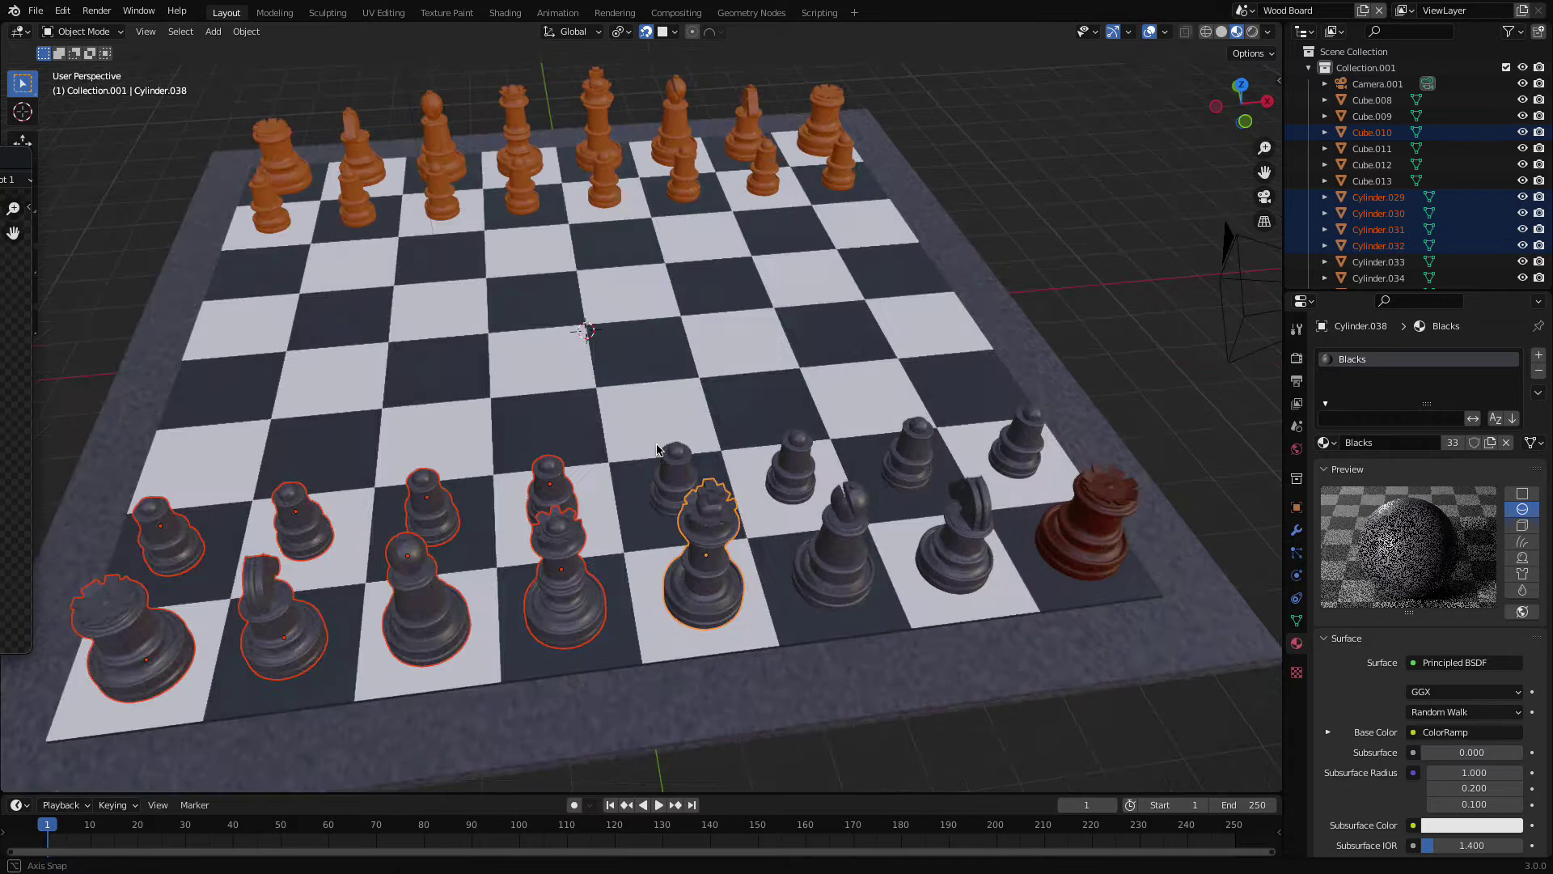
pyautogui.keyDown('shift'); pyautogui.click(850, 558); pyautogui.keyUp('shift')
pyautogui.keyDown('shift'); pyautogui.click(798, 474); pyautogui.keyUp('shift')
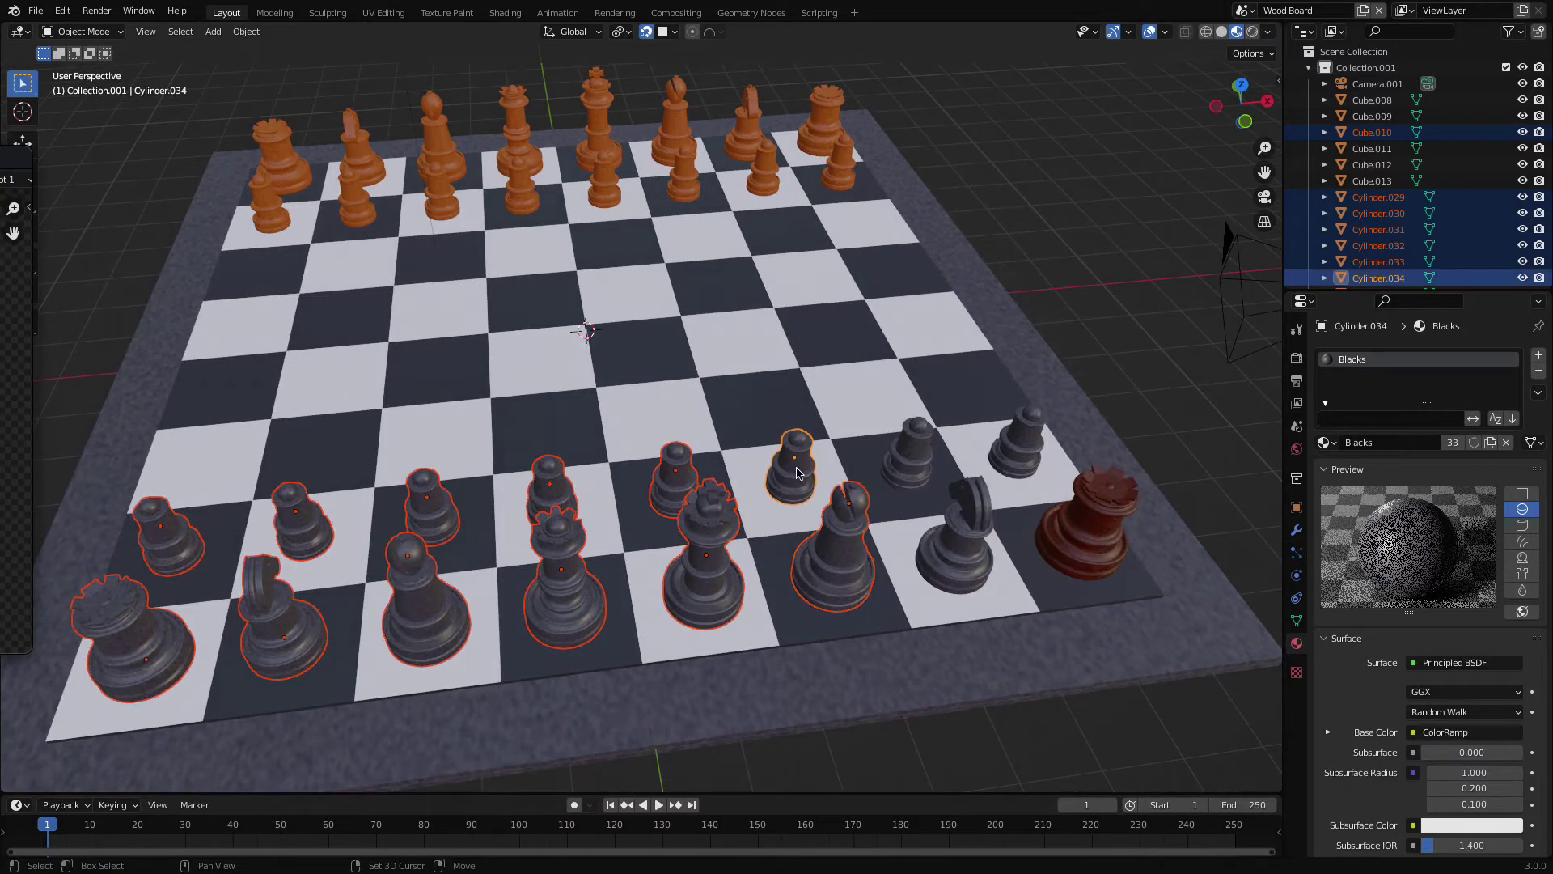
pyautogui.keyDown('shift'); pyautogui.click(898, 448); pyautogui.keyUp('shift')
pyautogui.keyDown('shift'); pyautogui.click(977, 543); pyautogui.keyUp('shift')
pyautogui.keyDown('shift'); pyautogui.click(1019, 449); pyautogui.keyUp('shift')
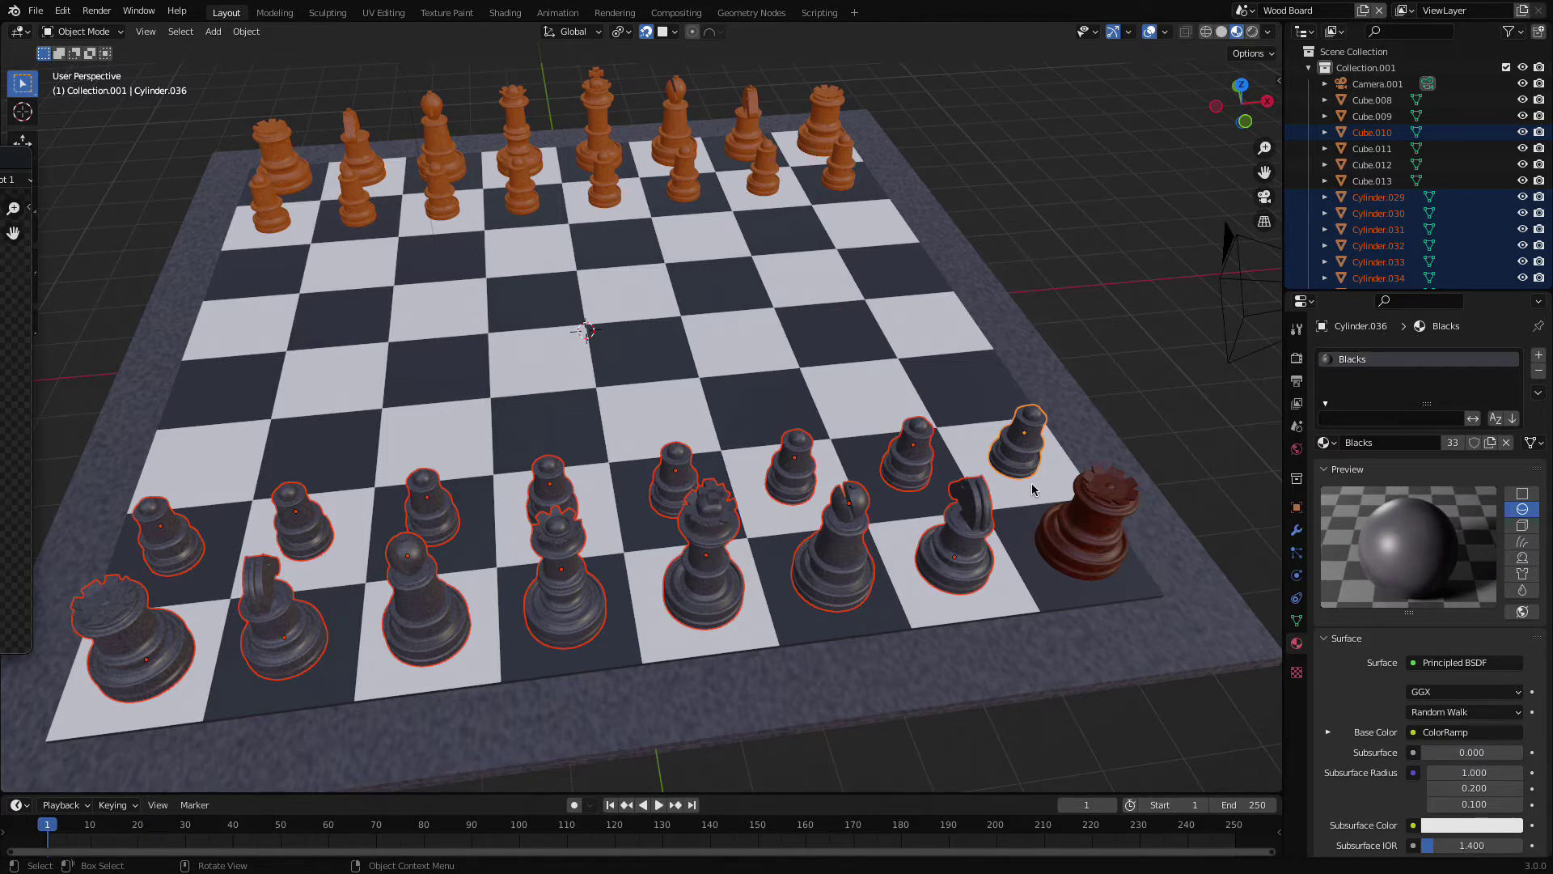
# Make the wooden rook active and link its Woods_Dark material to every selected piece.
pyautogui.keyDown('shift'); pyautogui.click(1109, 497); pyautogui.keyUp('shift')
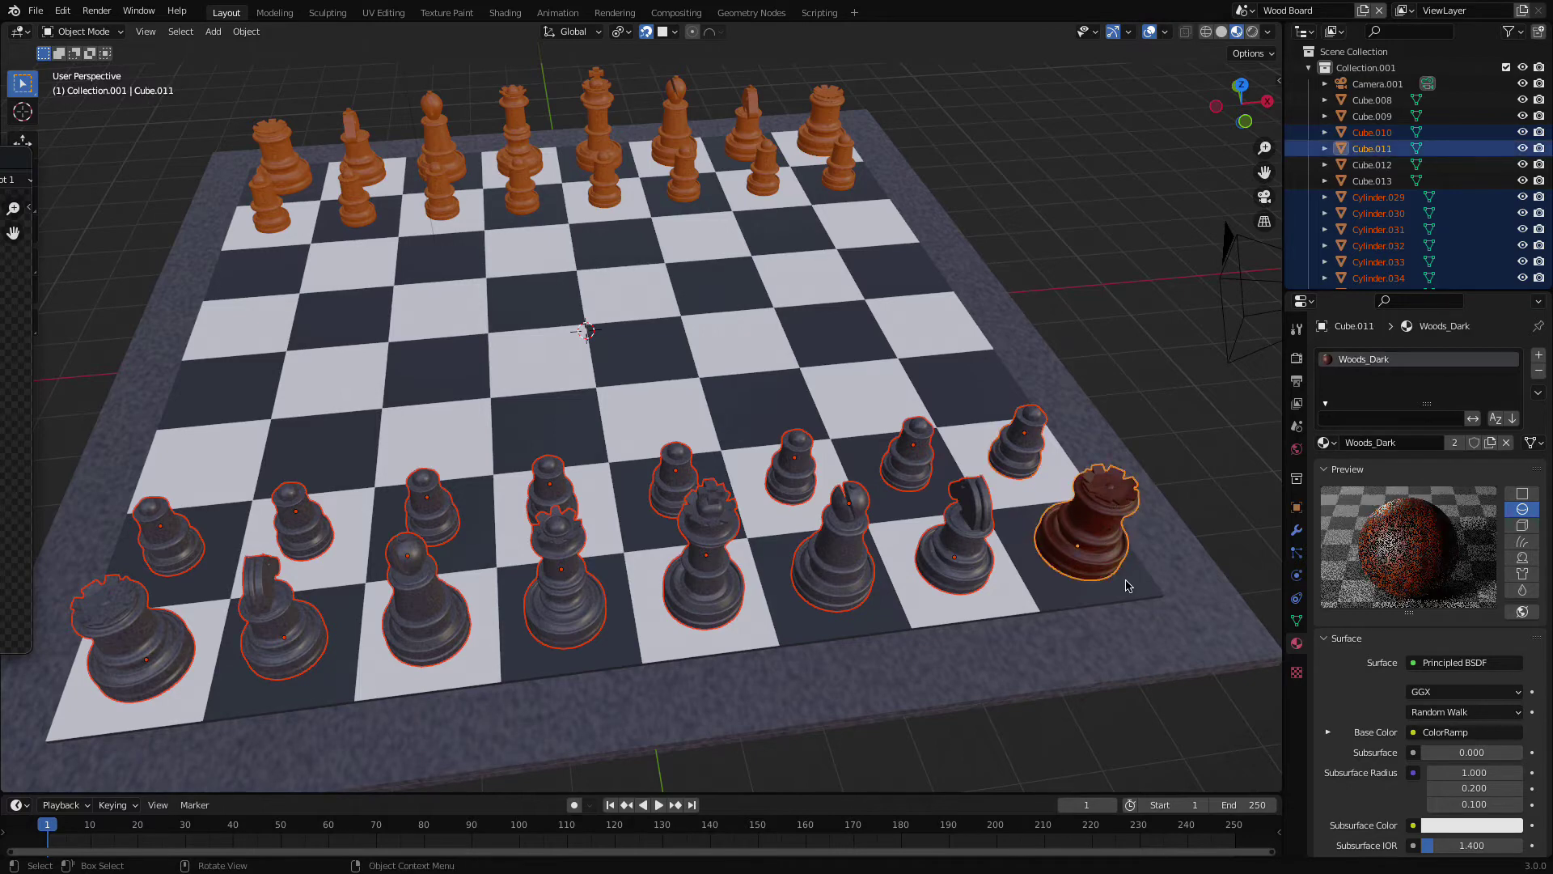
pyautogui.click(245, 31)
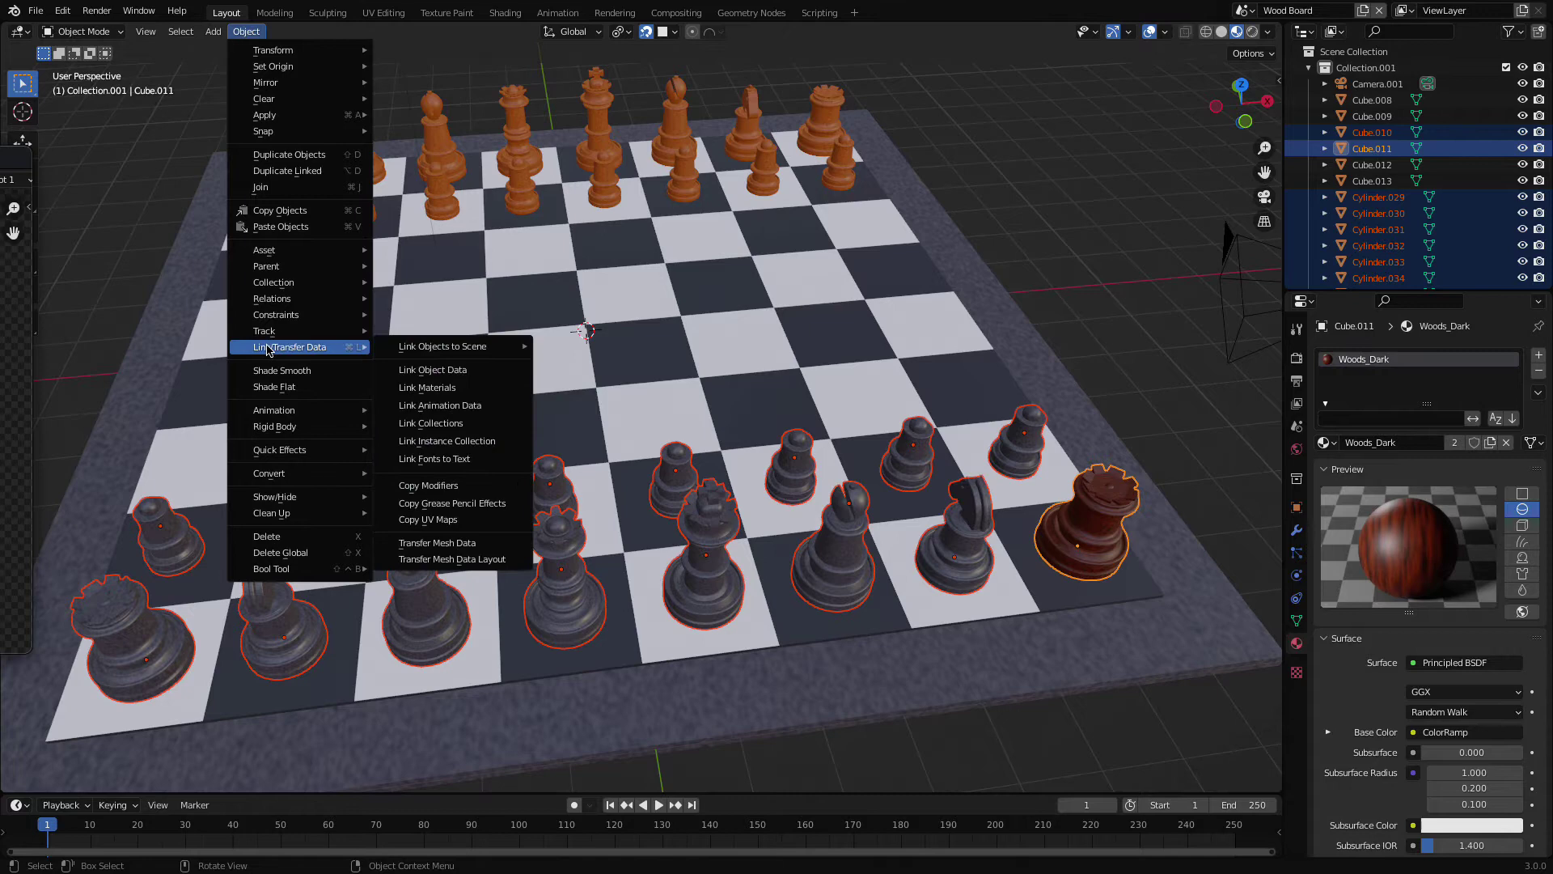
pyautogui.moveTo(291, 348)
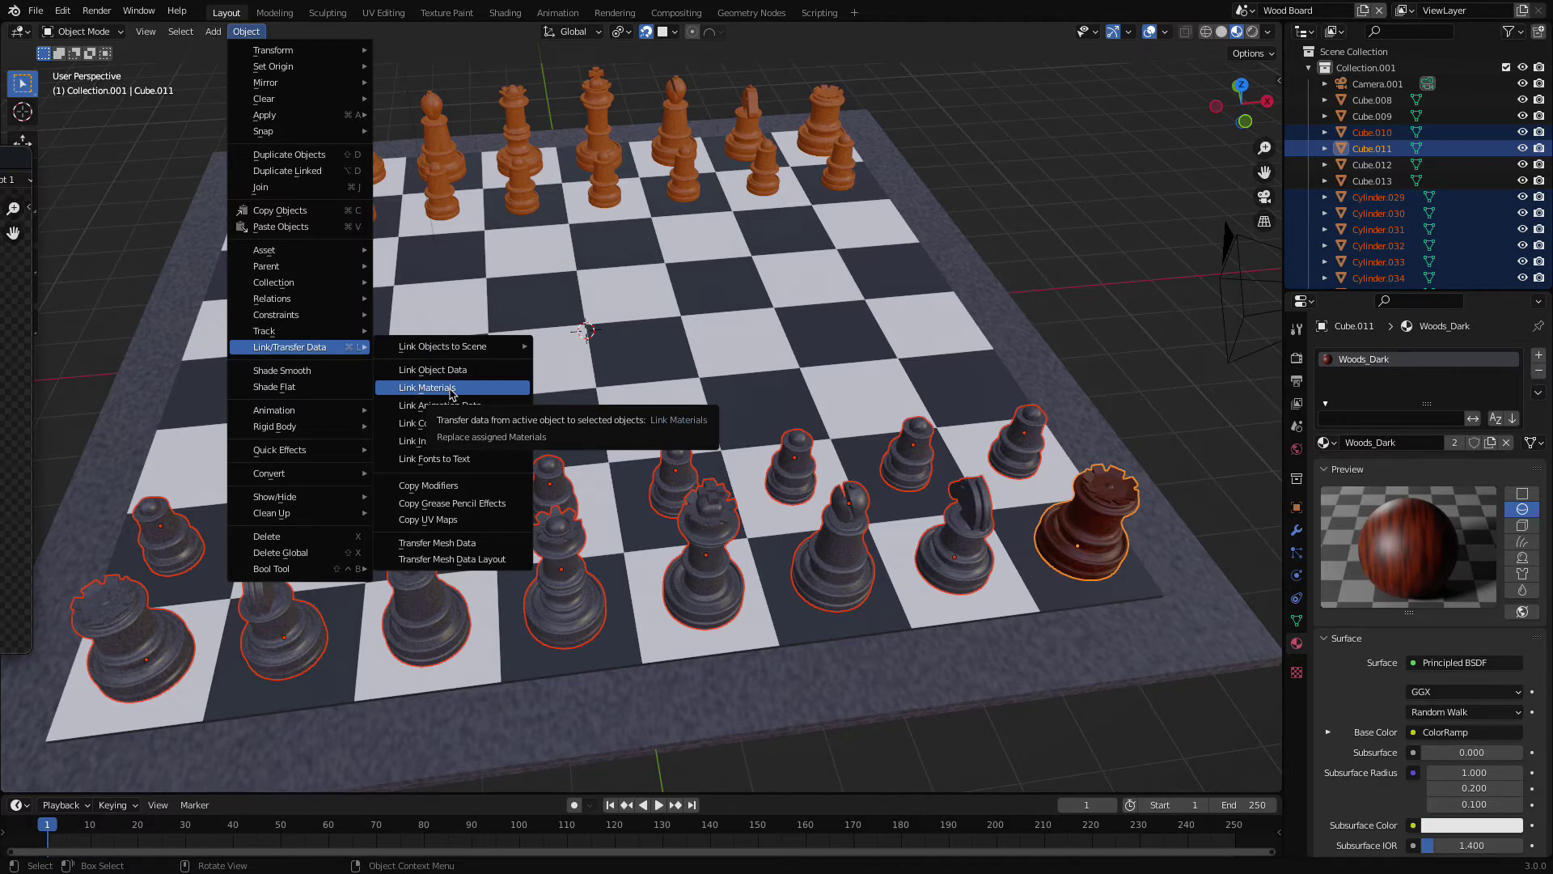
pyautogui.click(451, 393)
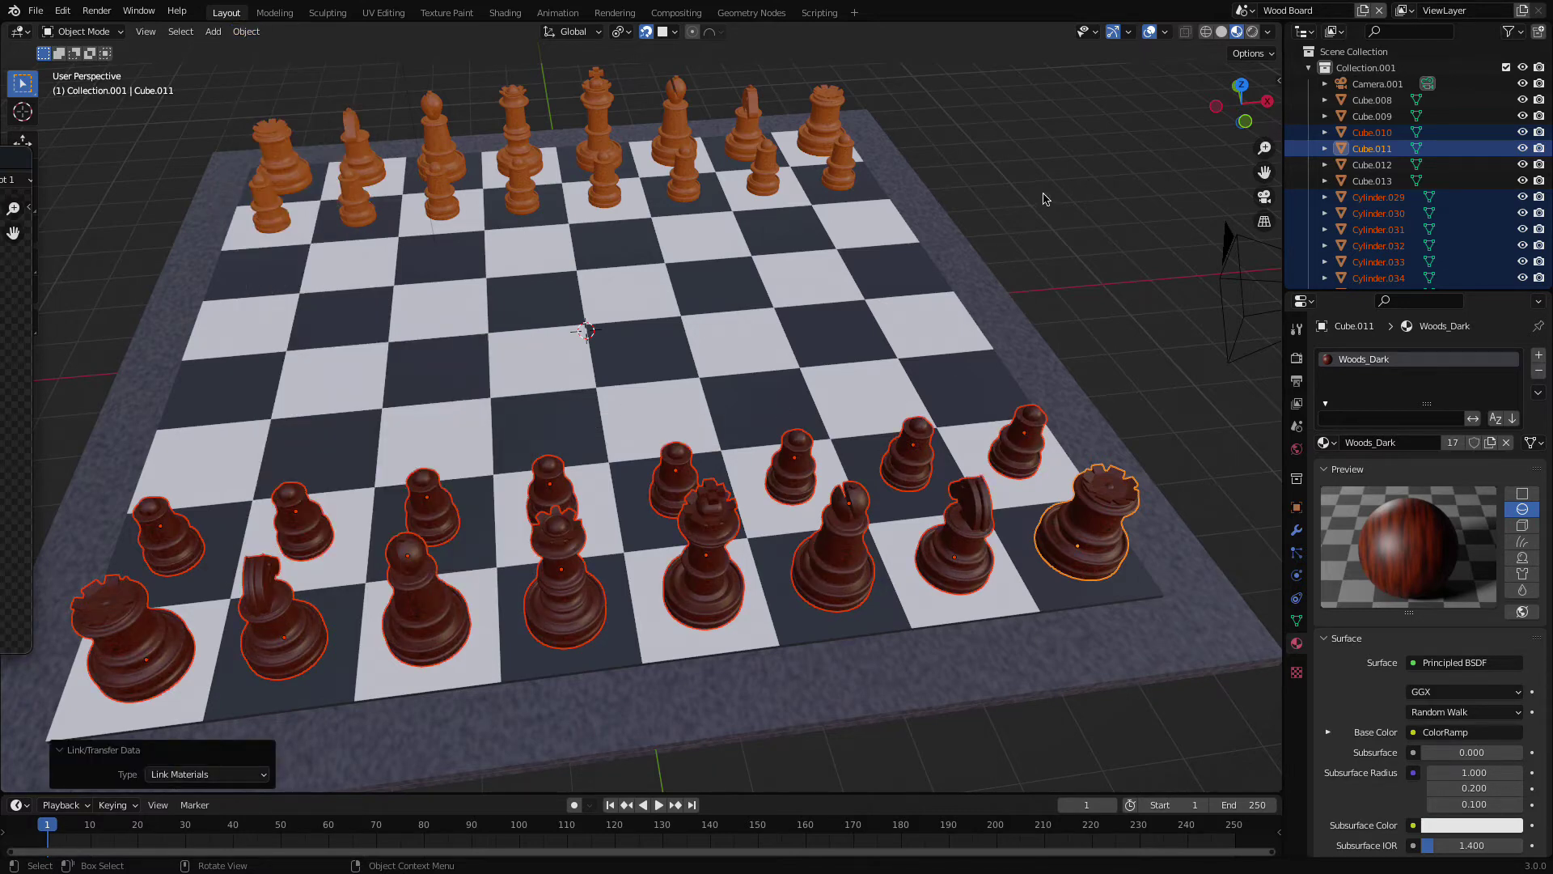
# Deselect all pieces, switch to Rendered shading with Z, and orbit the board from several angles.
pyautogui.hotkey('alt', 'a')
pyautogui.moveTo(782, 389); pyautogui.dragTo(809, 317, button='middle')
pyautogui.press('z')
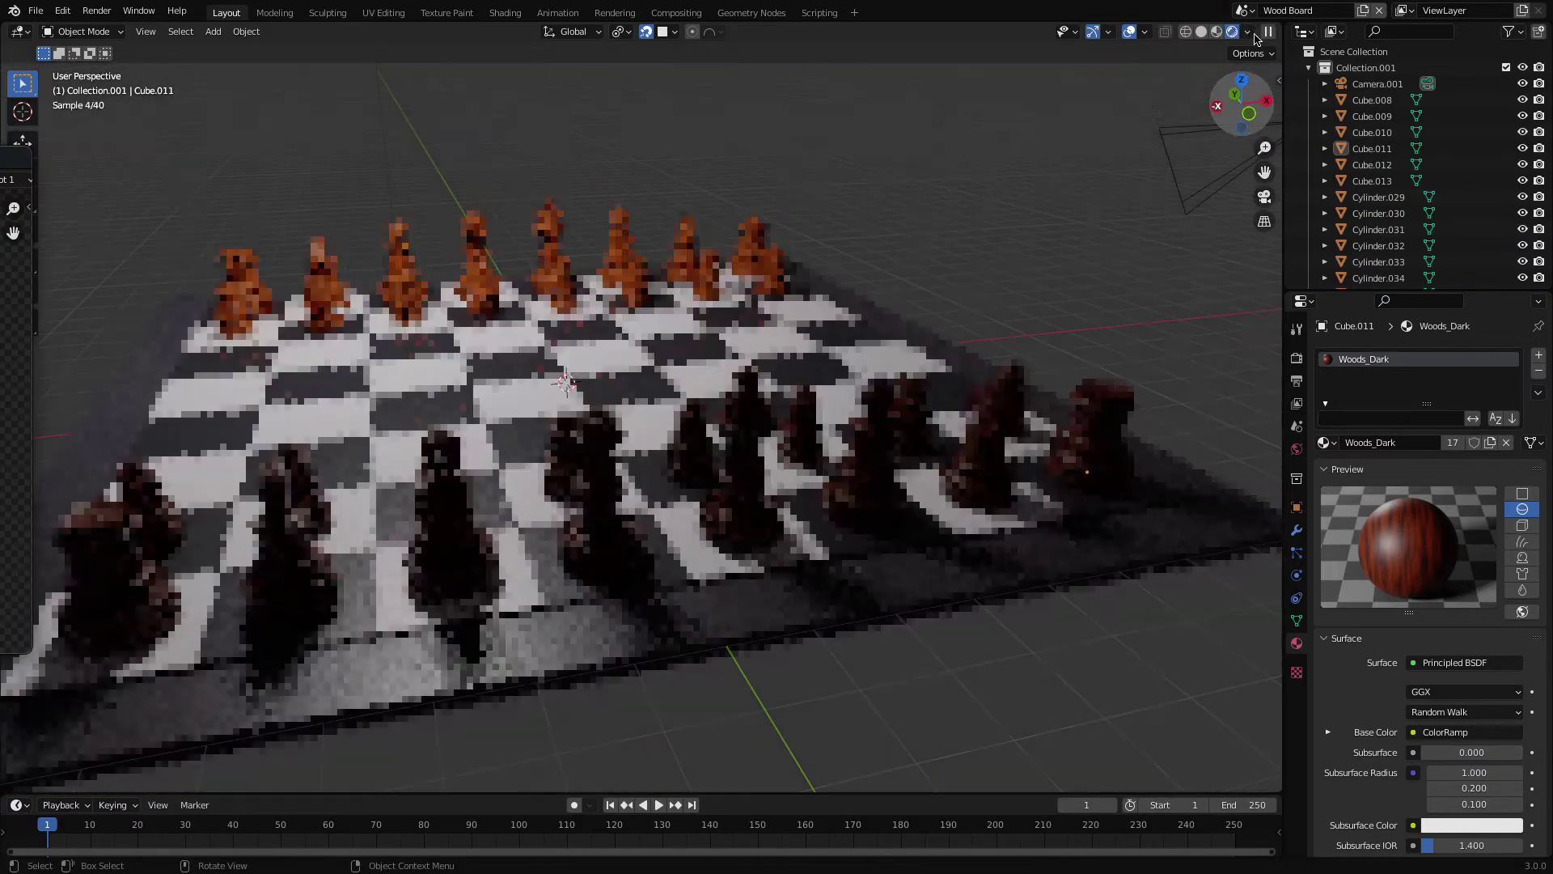
pyautogui.moveTo(970, 328); pyautogui.dragTo(718, 329, button='middle')
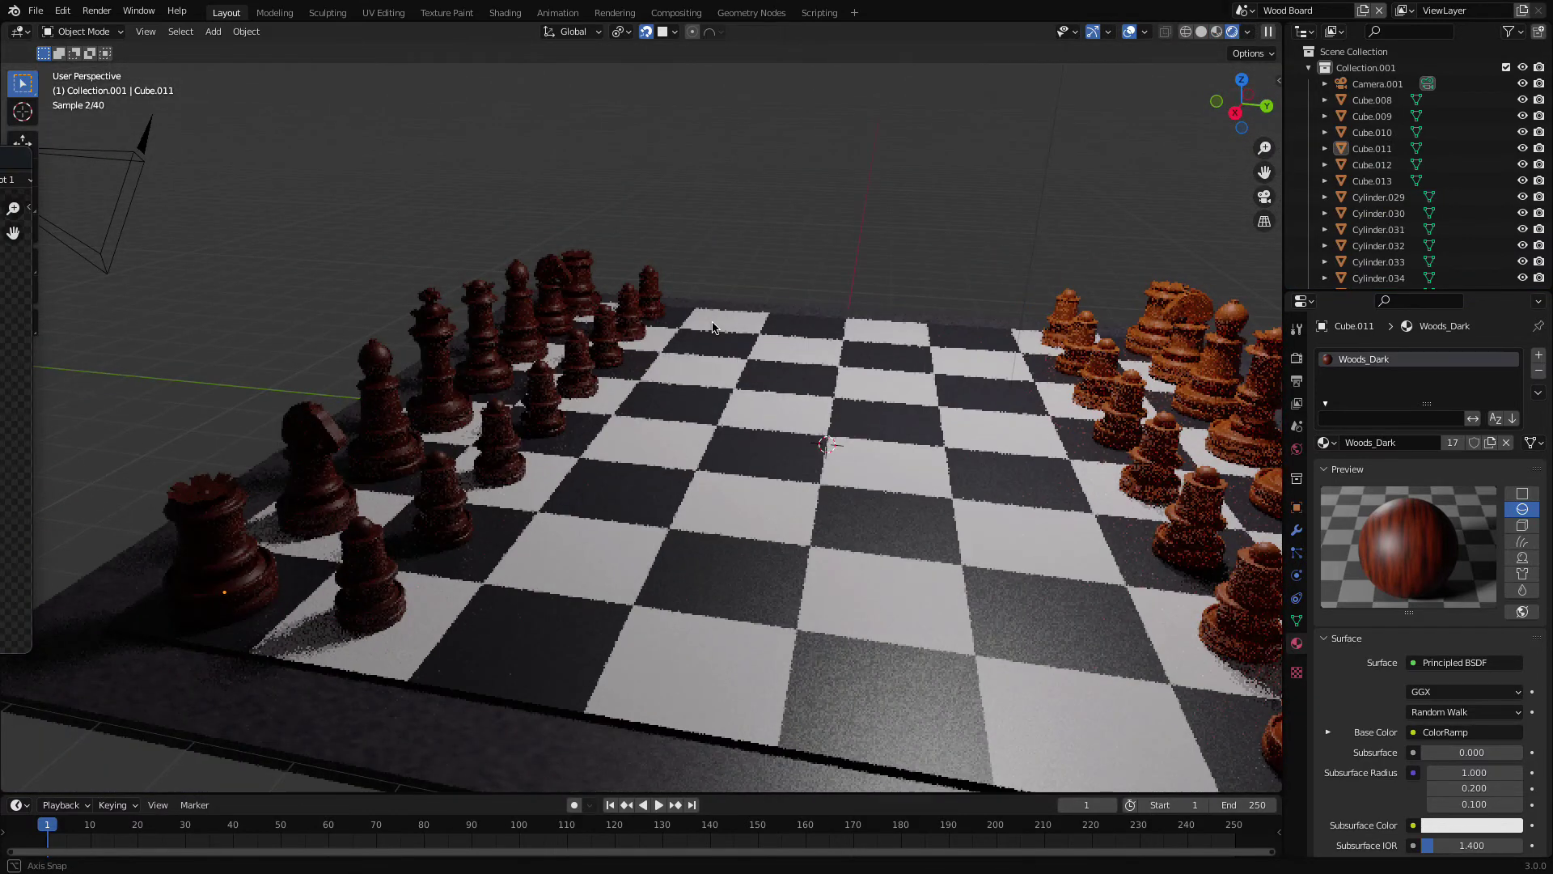
pyautogui.scroll(-3, 717, 329)
pyautogui.scroll(-2, 682, 336)
pyautogui.scroll(4, 683, 336)
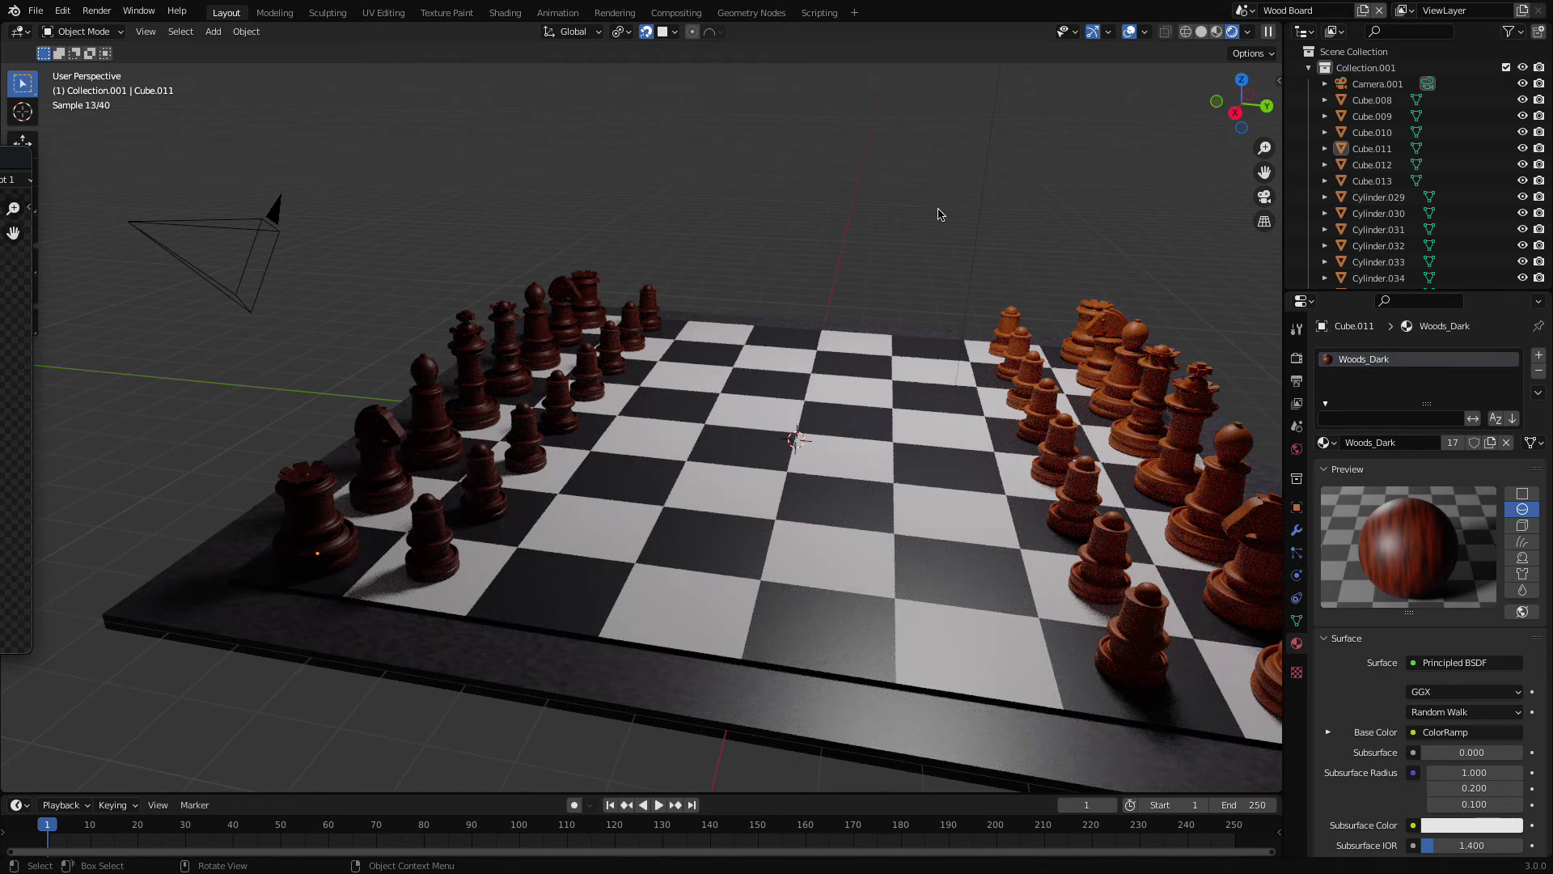
pyautogui.moveTo(937, 214); pyautogui.dragTo(1032, 231, button='middle')
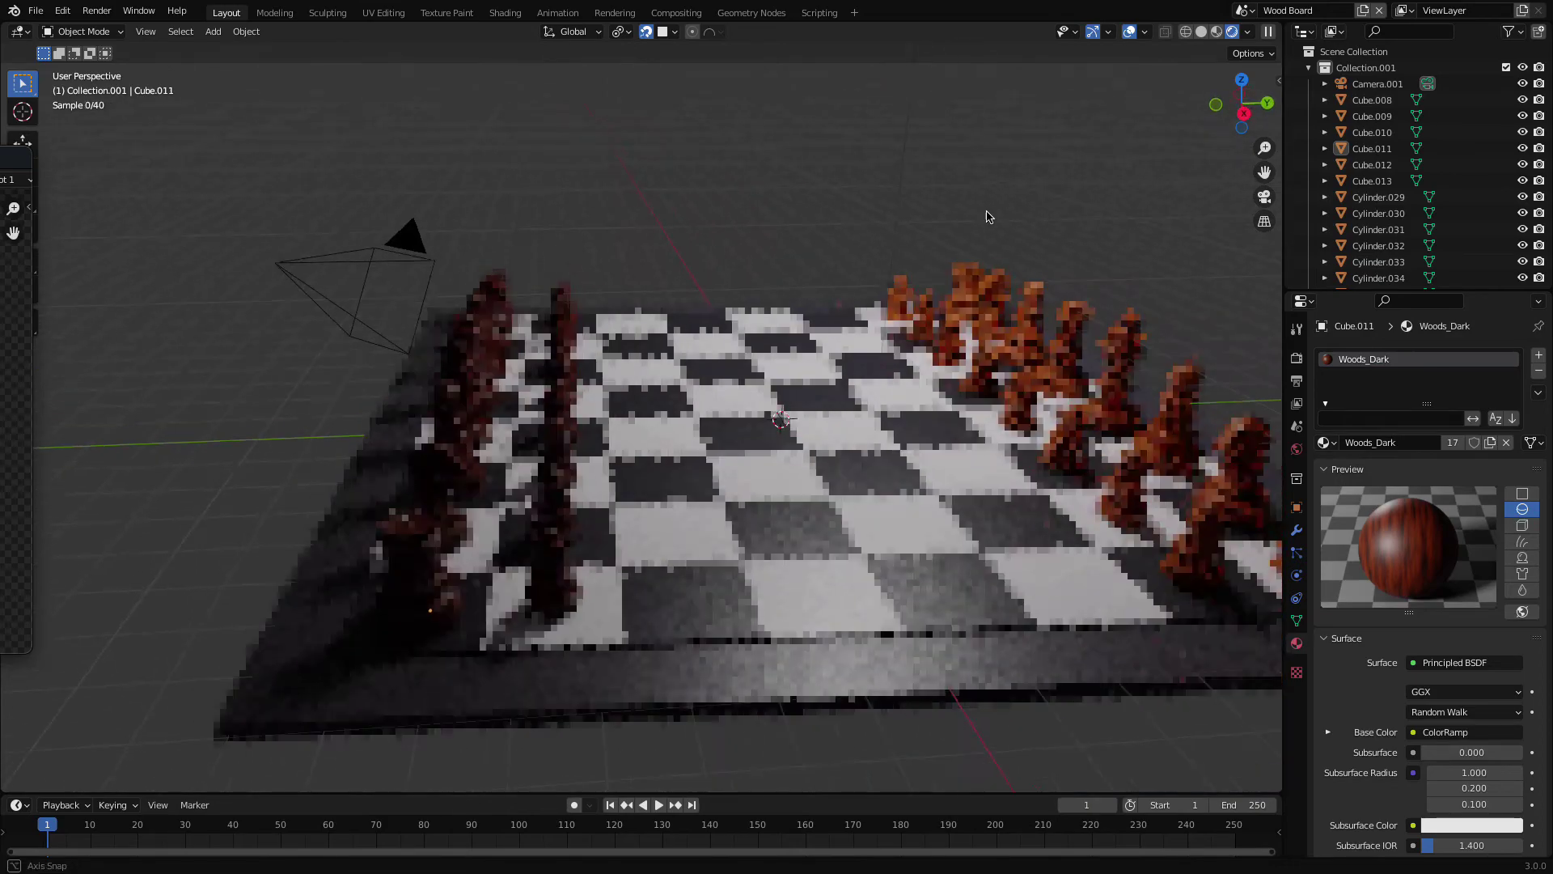